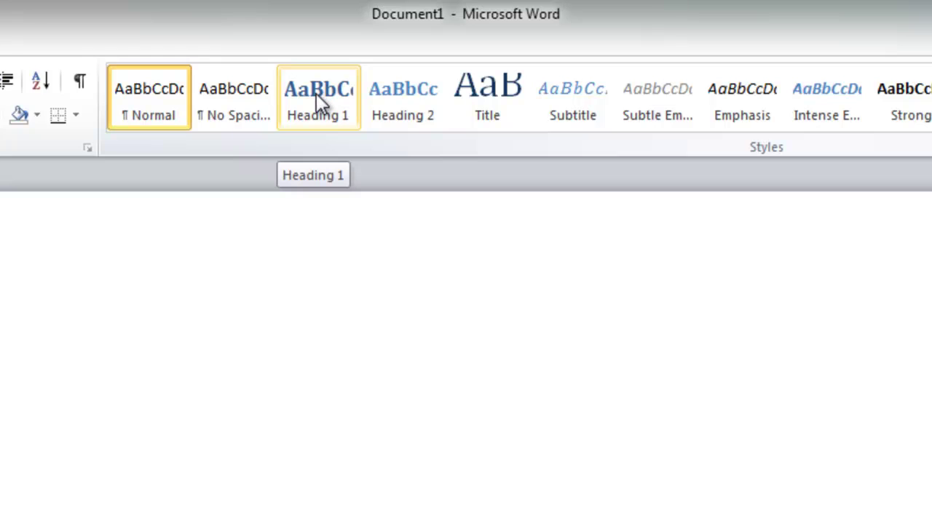
Inspect the Heading 1 style's settings and numbering options, then close them unchanged.
right_click(314, 90)
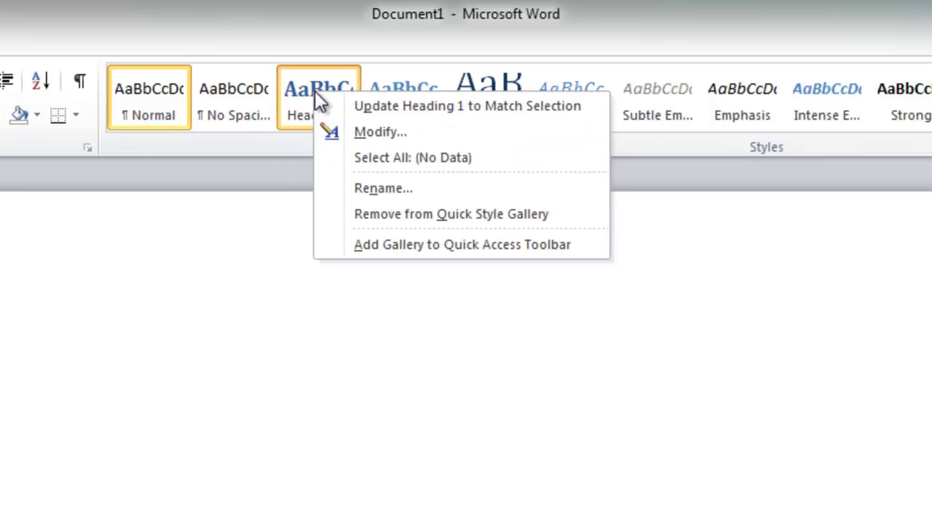
click(364, 133)
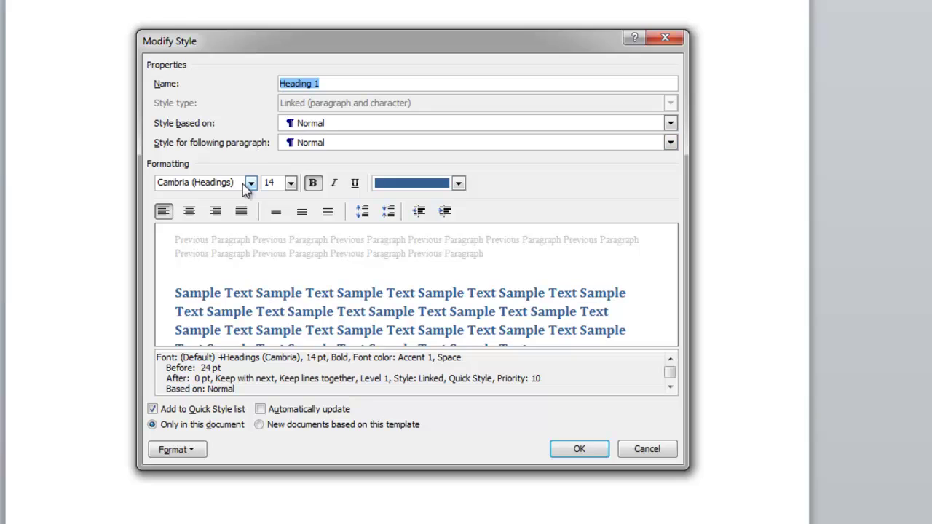
click(182, 450)
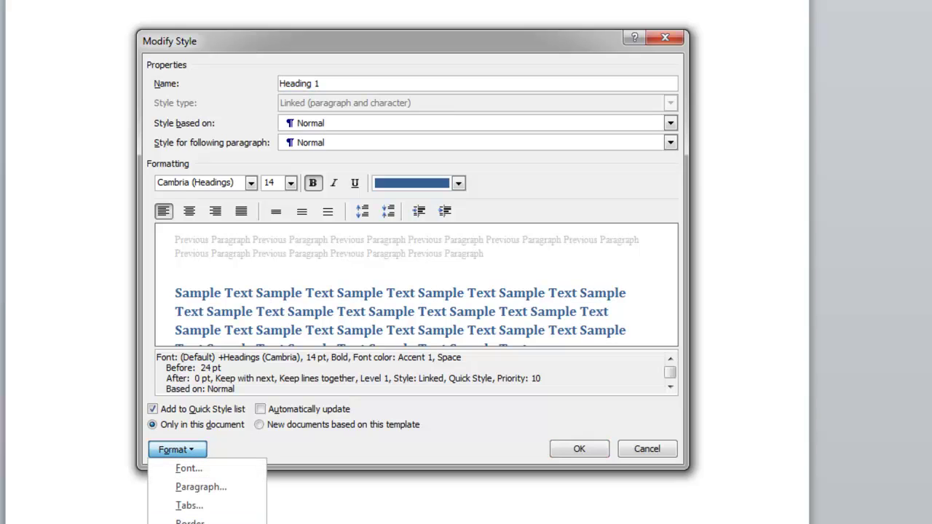
key(Escape)
key(alt+o)
key(n)
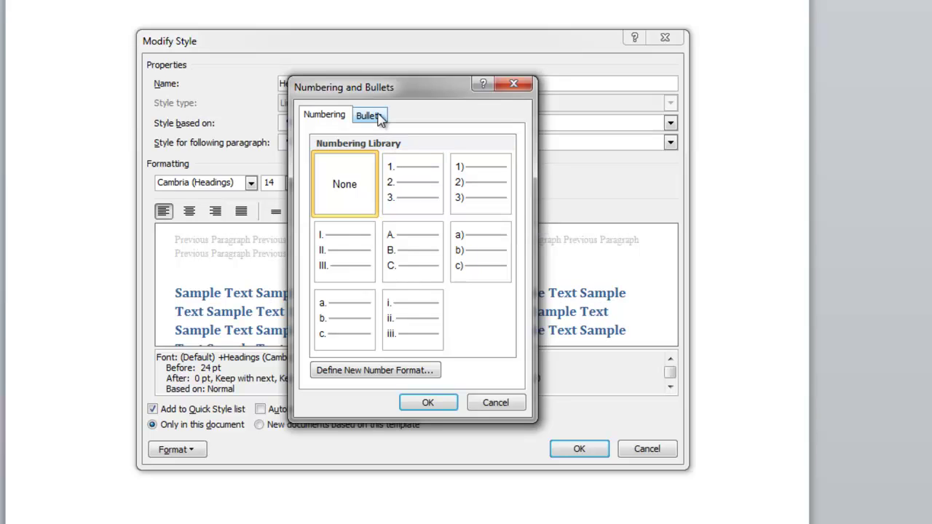
click(487, 403)
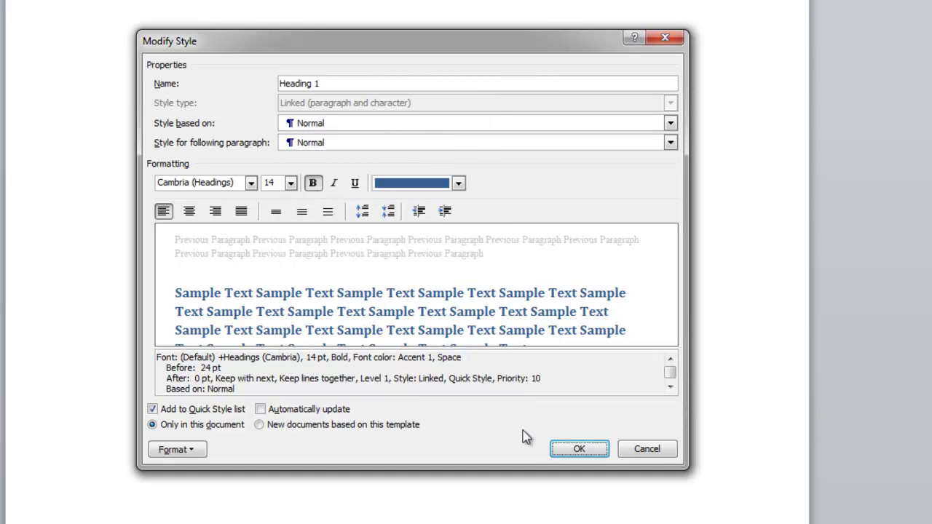
click(659, 453)
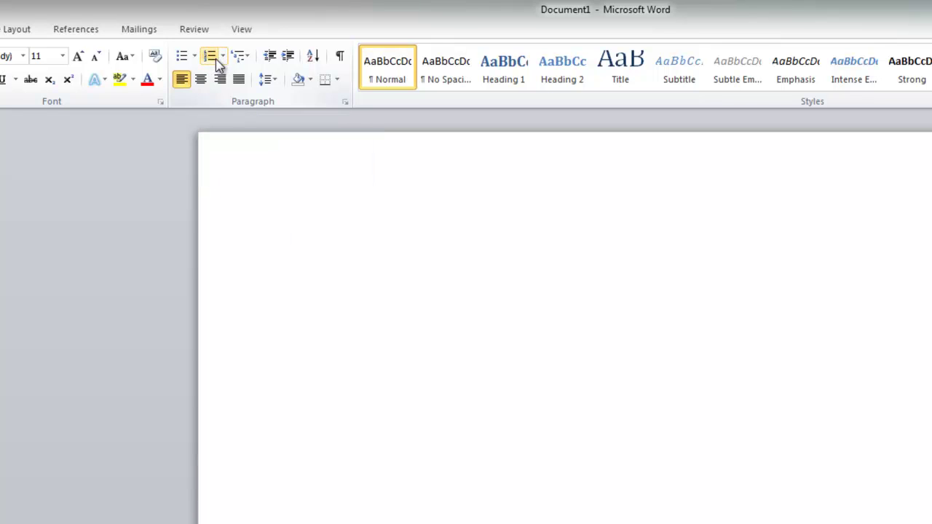
Start a new list style from the Multilevel List menu and name it NumberHeaders.
click(241, 58)
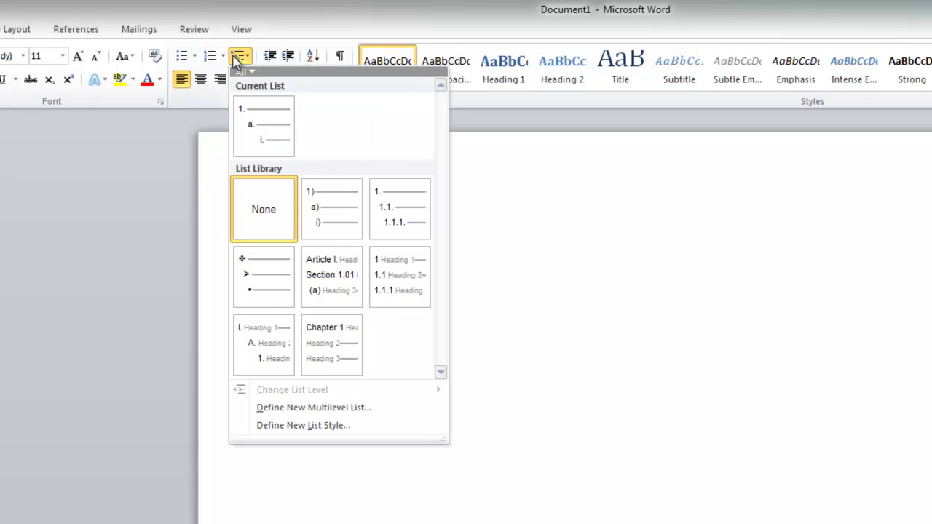
click(304, 427)
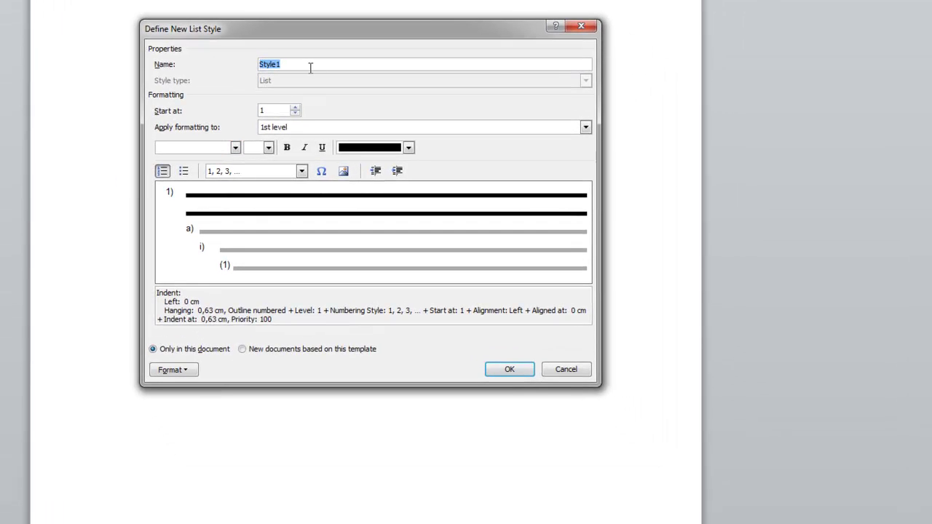
text(NumberHeaders)
Open the Modify Multilevel list dialog for NumberHeaders through Format > Numbering.
click(175, 371)
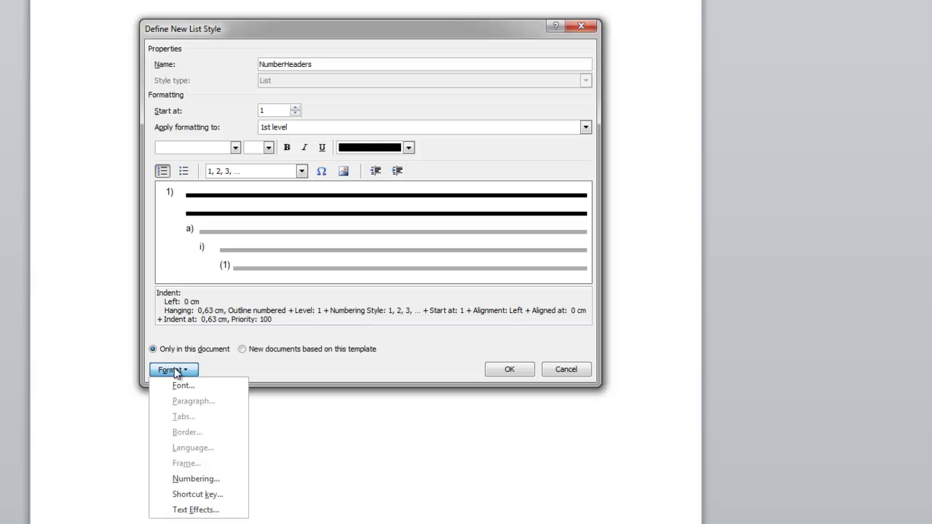
click(197, 480)
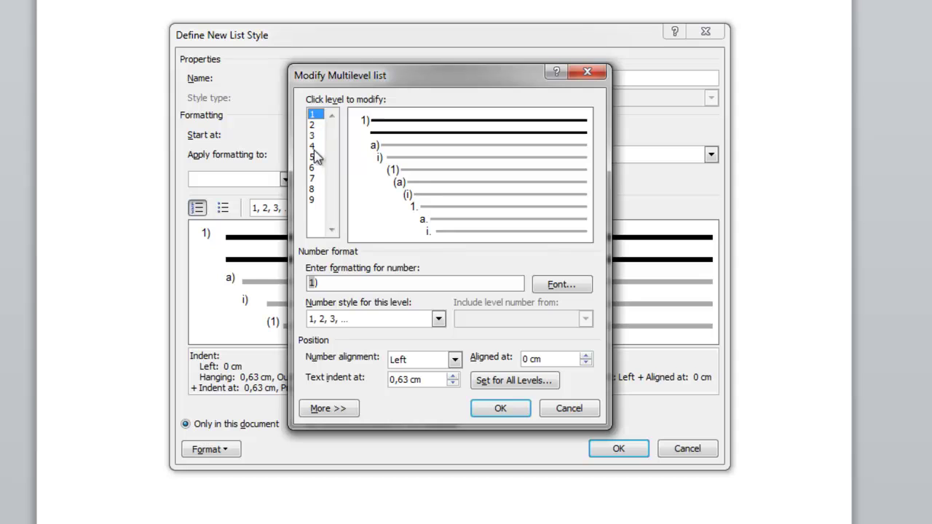
Change level 1's format from '1)' to a plain 1, 2, 3 number and link it to Heading 1.
drag(325, 284, 256, 279)
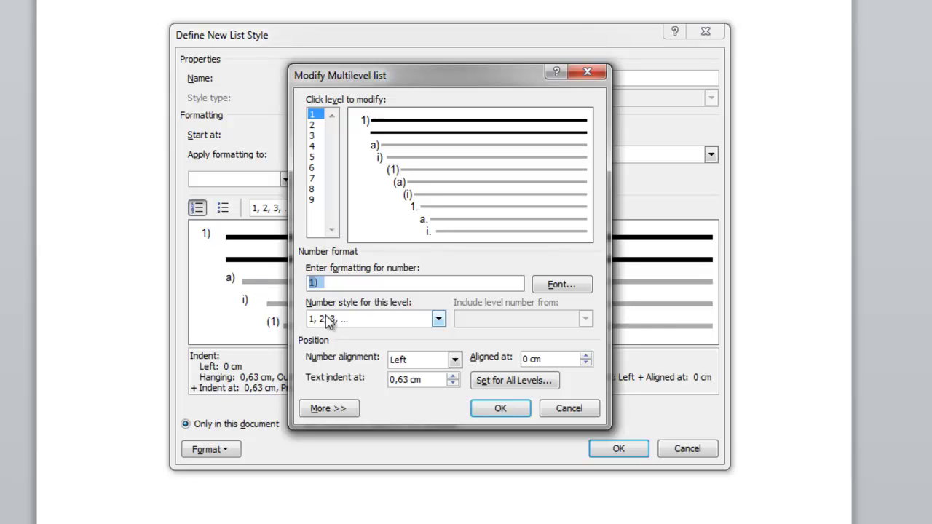
key(Delete)
click(349, 327)
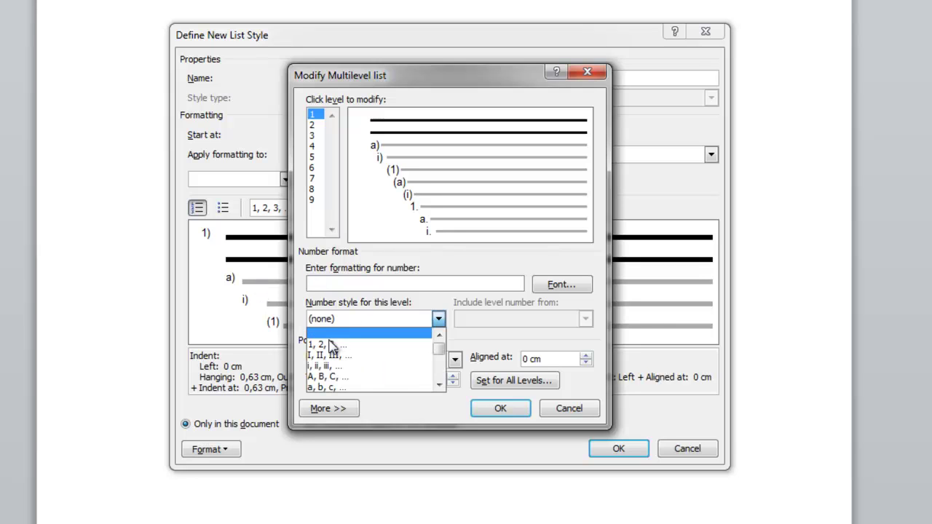
click(334, 343)
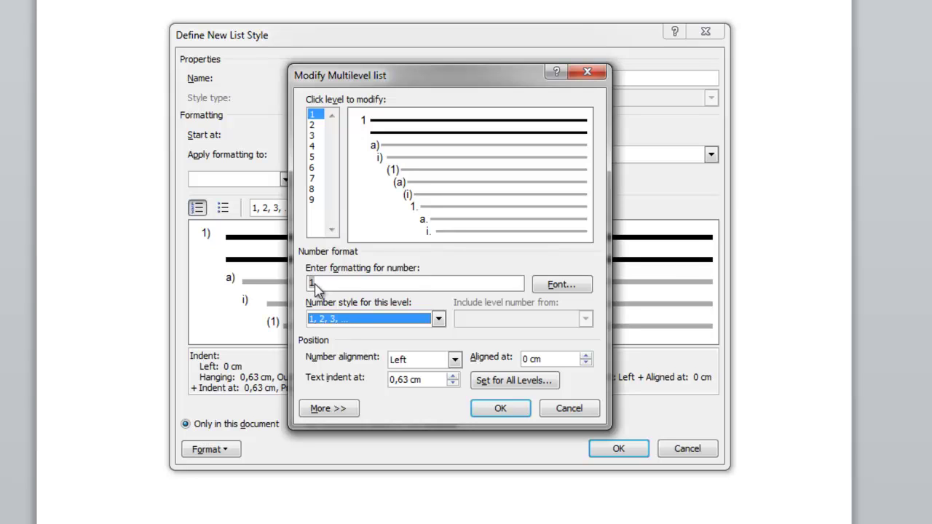
click(339, 409)
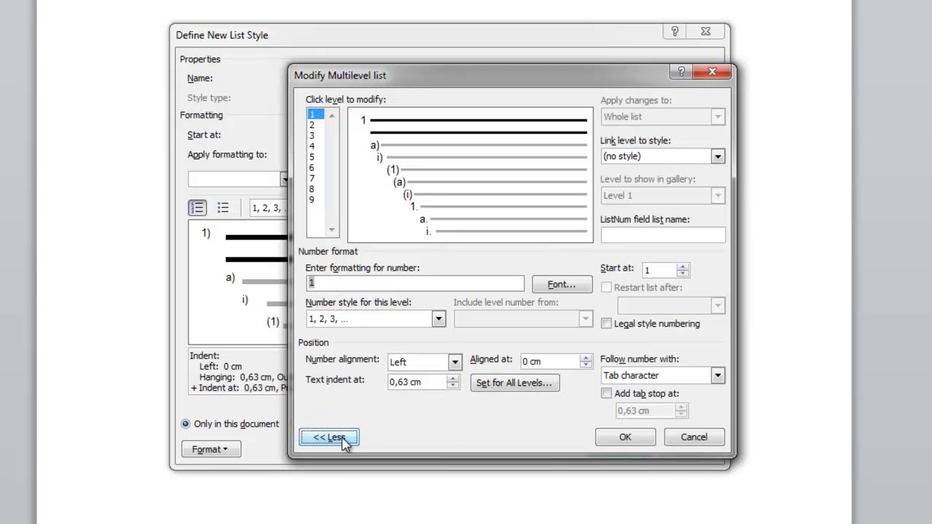
click(340, 440)
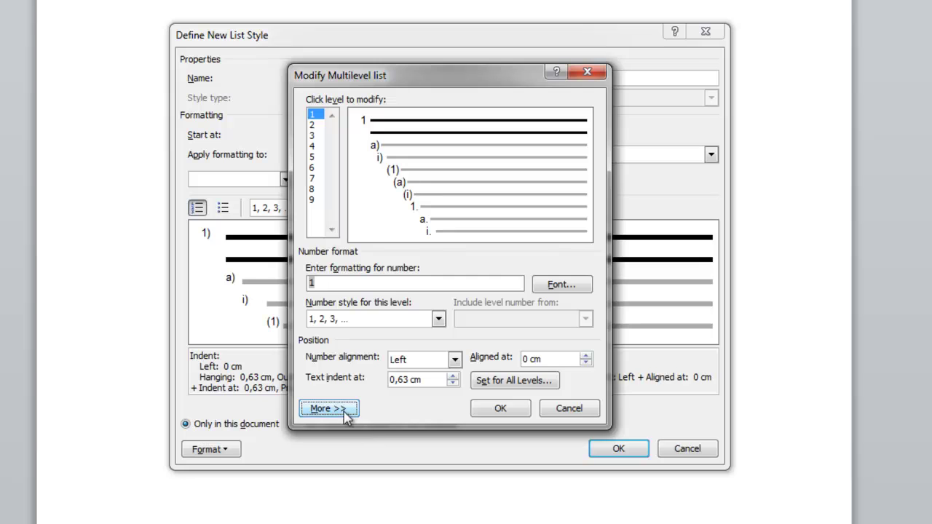
click(343, 415)
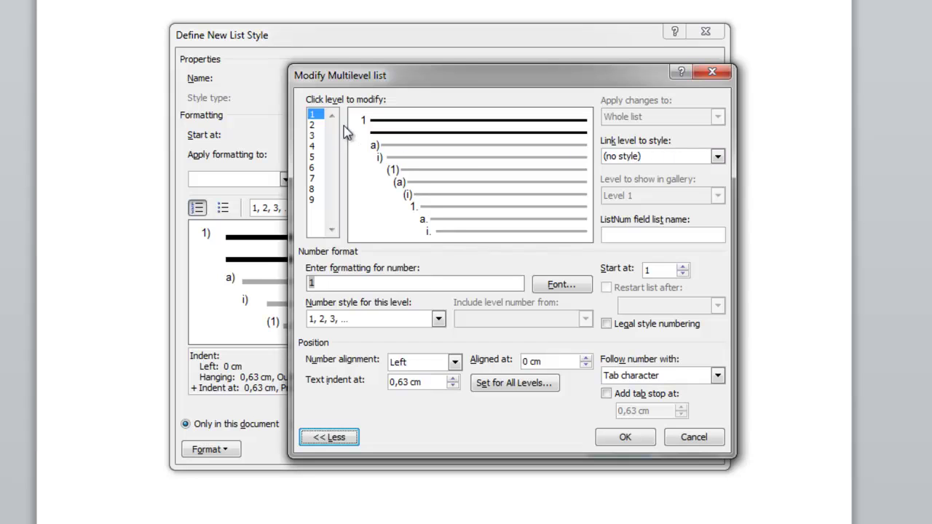
click(314, 115)
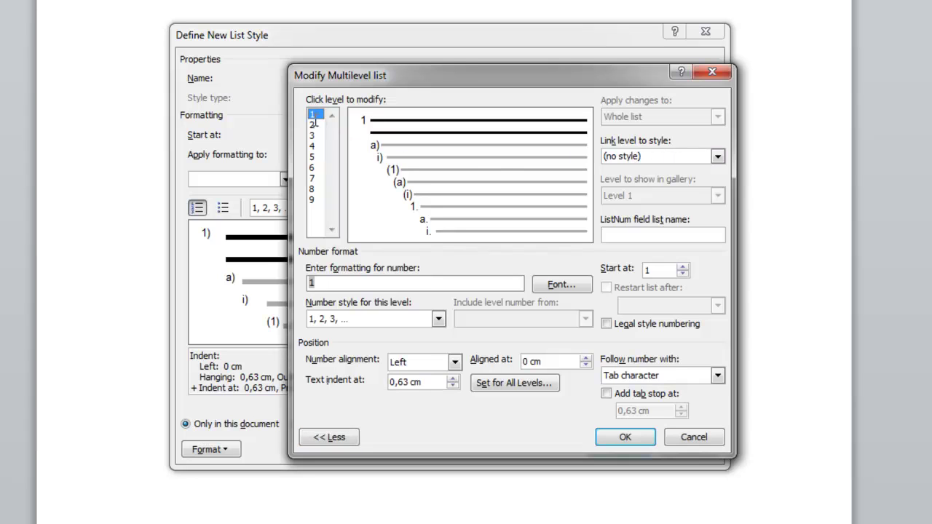
click(717, 157)
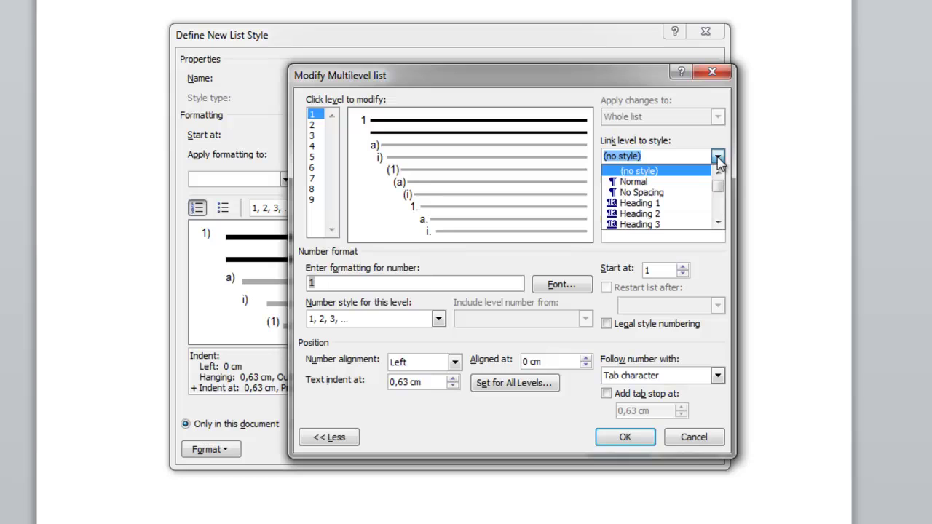
click(653, 203)
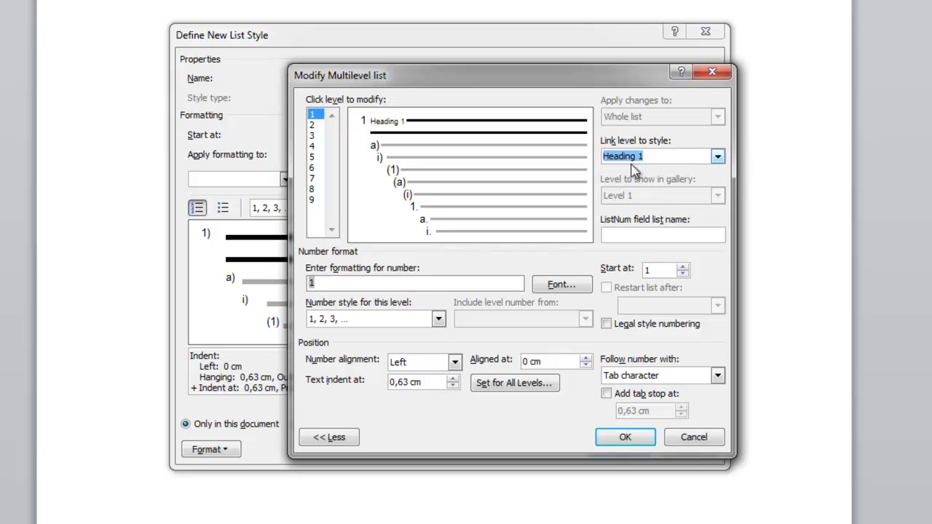
click(321, 125)
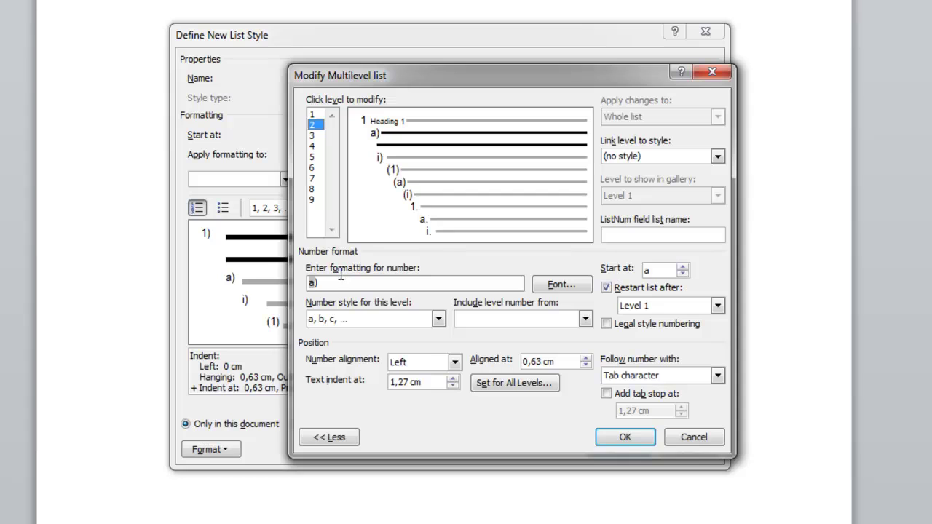
Replace level 2's 'a)' format with Level 1's number plus 1, 2, 3 style, and link it to Heading 2.
drag(324, 282, 271, 280)
key(Delete)
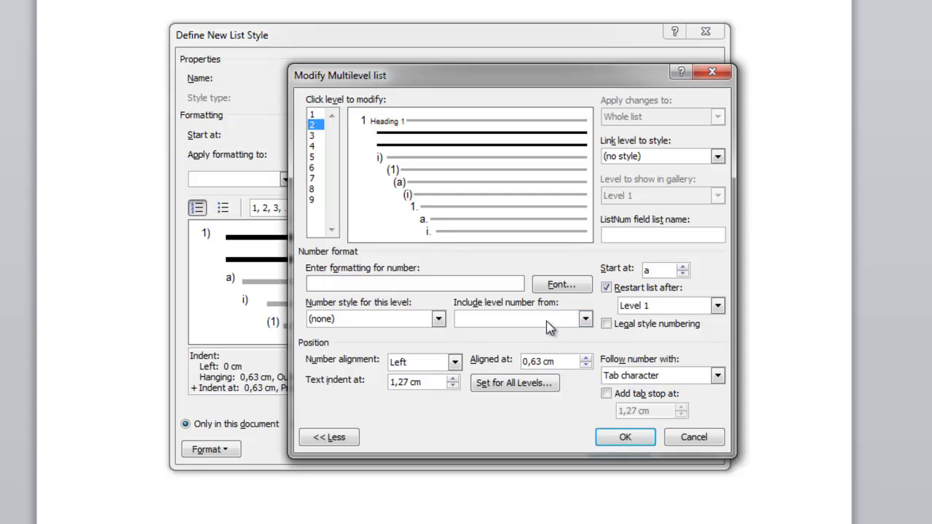
click(573, 324)
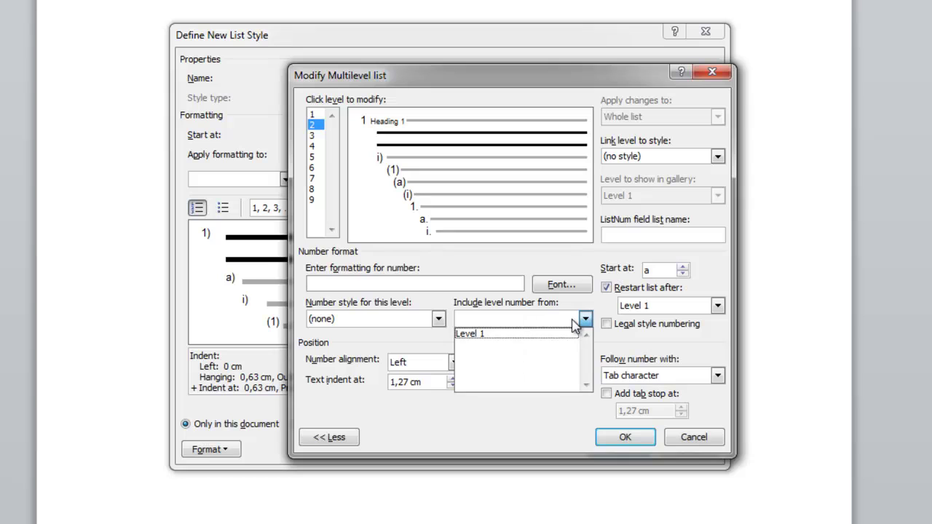
click(497, 335)
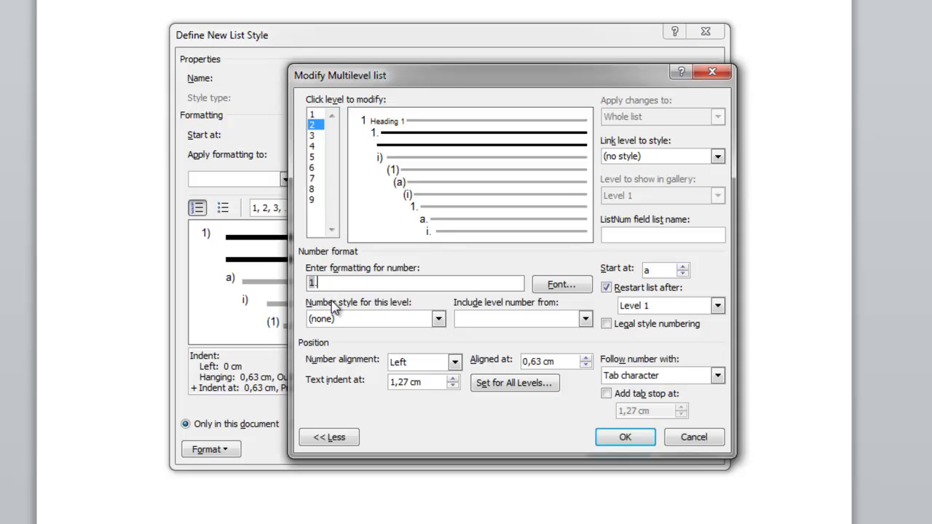
click(438, 319)
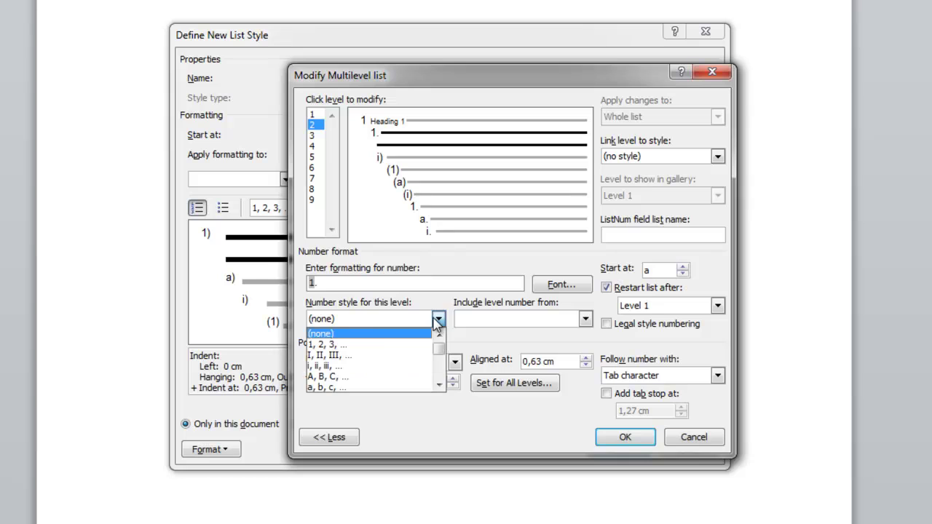
click(353, 345)
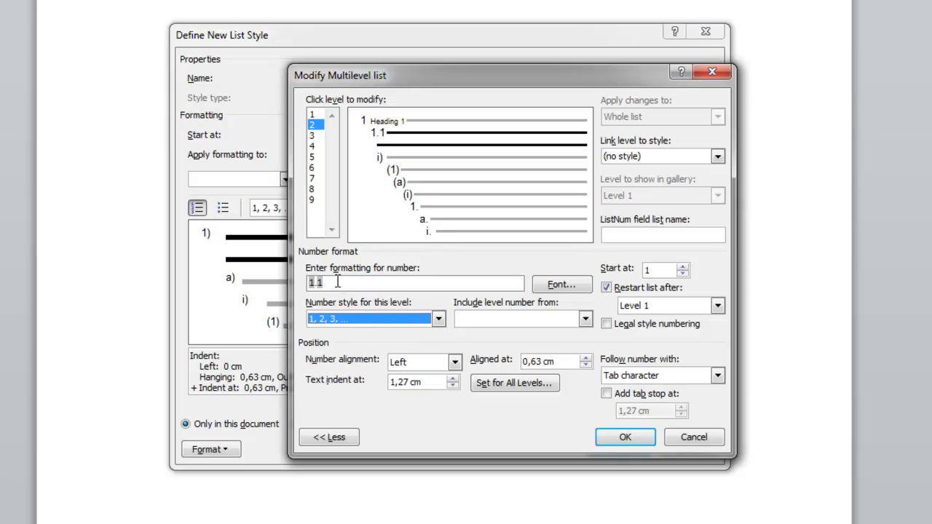
click(650, 157)
click(711, 156)
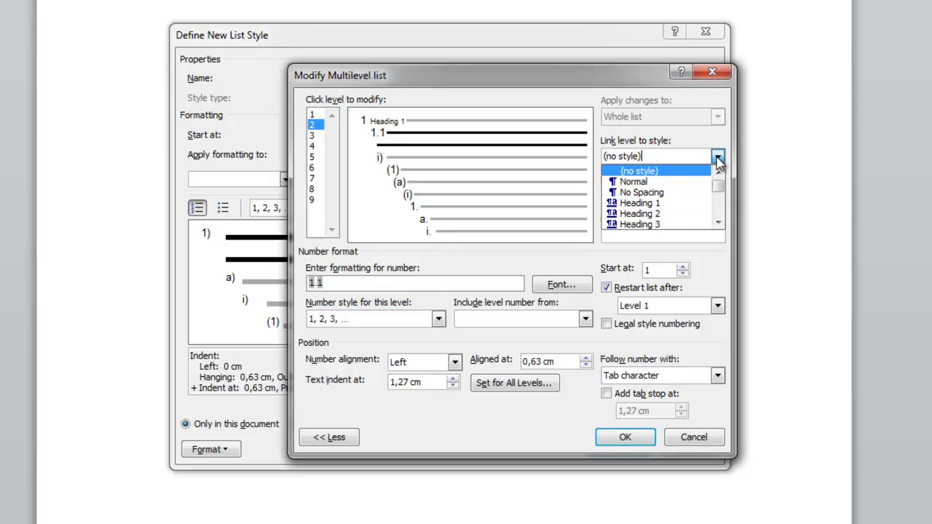
click(671, 218)
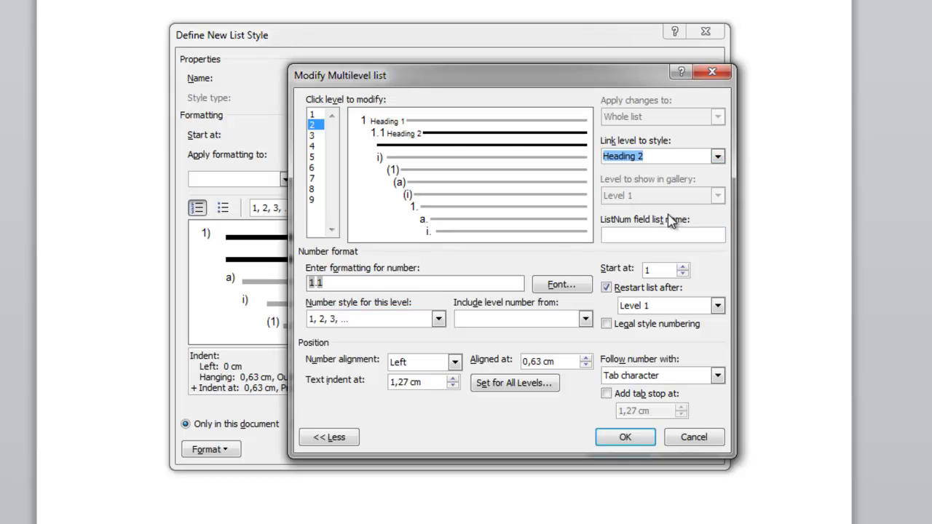
click(320, 135)
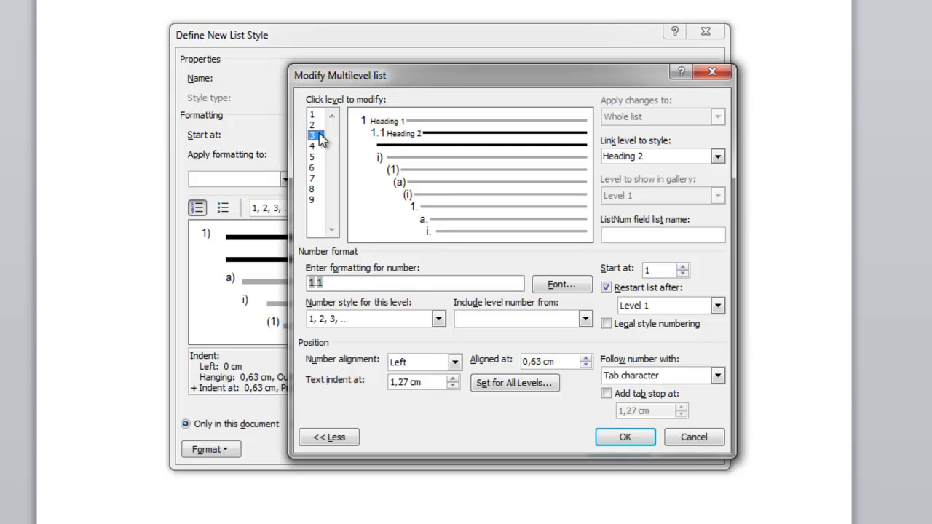
Replace level 3's 'i)' format with Level 1 and 2 numbers plus 1, 2, 3 style, and link it to Heading 3.
drag(331, 279, 260, 281)
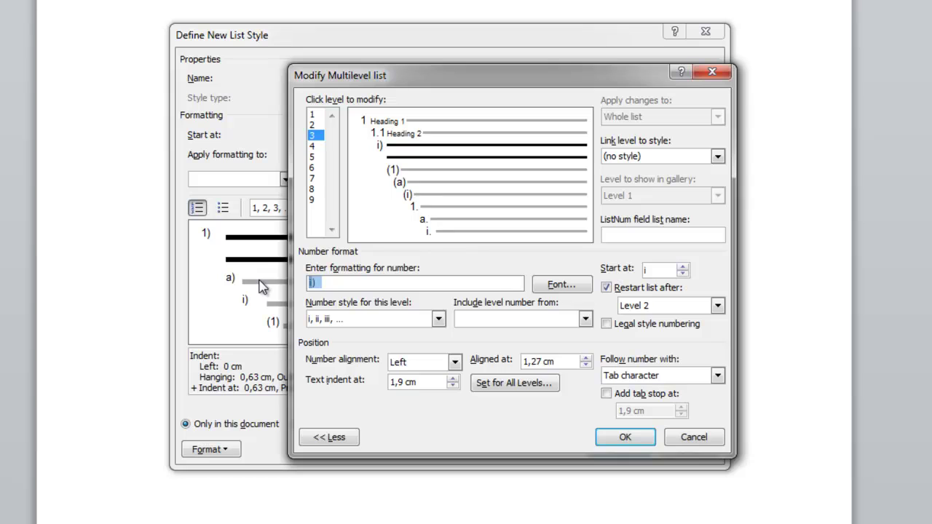
key(Delete)
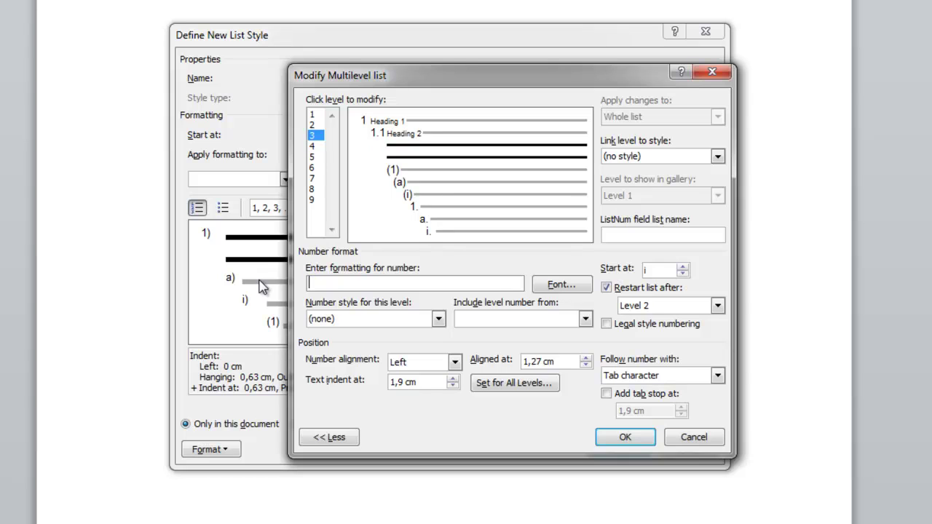
click(585, 320)
click(520, 333)
click(586, 319)
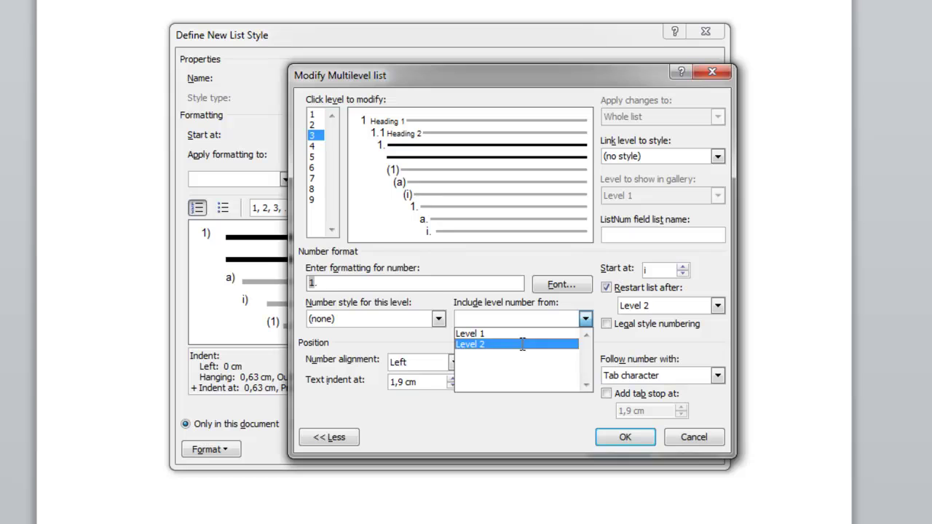
click(522, 343)
text(.)
click(438, 319)
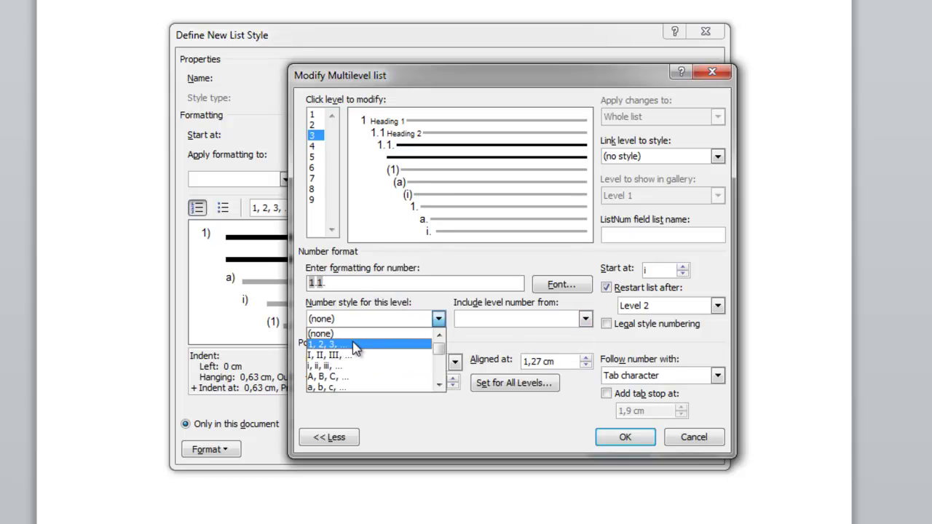
click(352, 344)
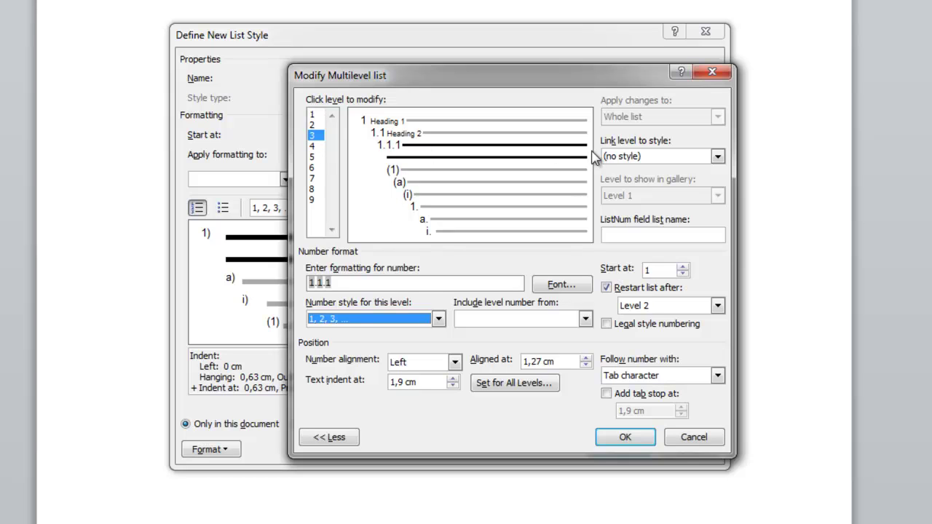
click(717, 157)
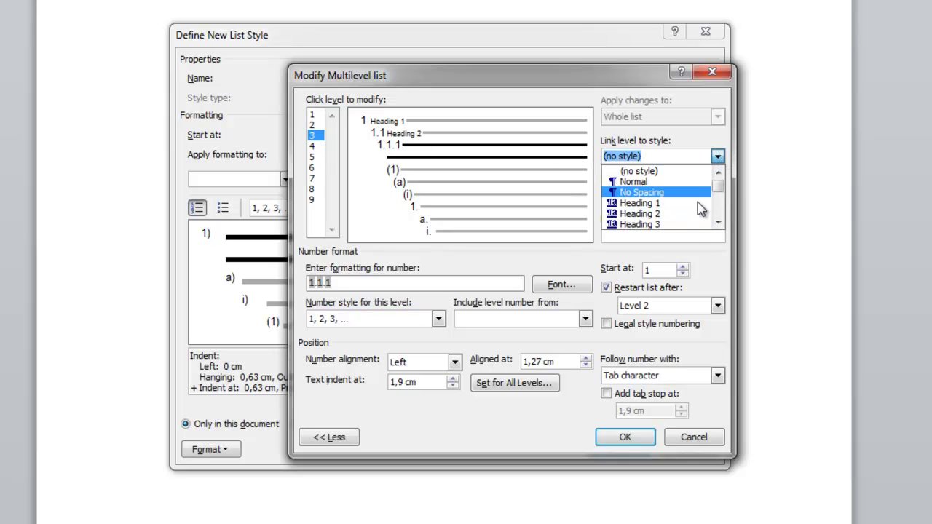
click(703, 224)
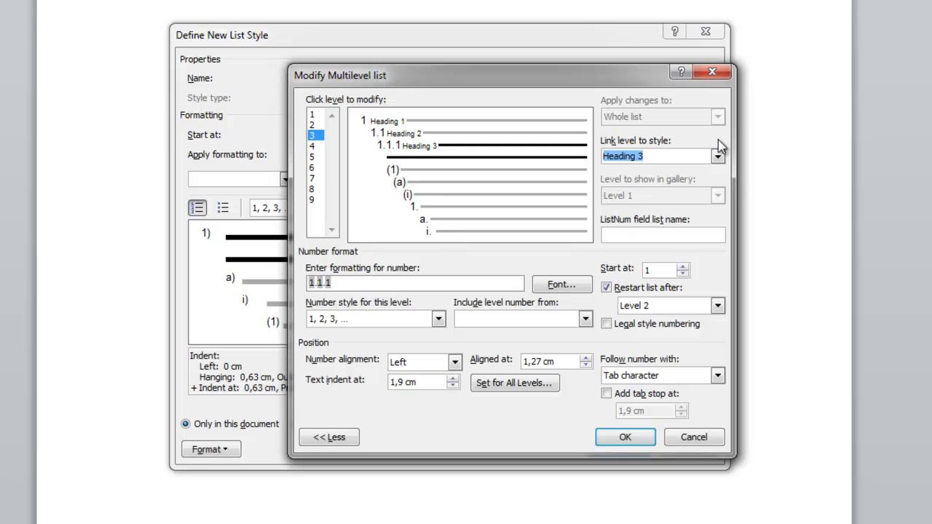
Save the NumberHeaders list style and type the numbered heading 'Herader number one'.
click(628, 437)
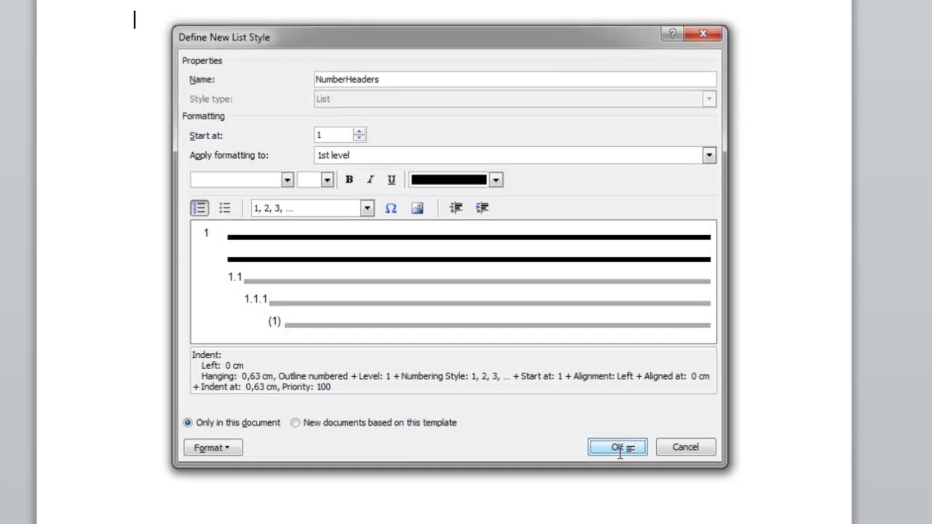
click(619, 450)
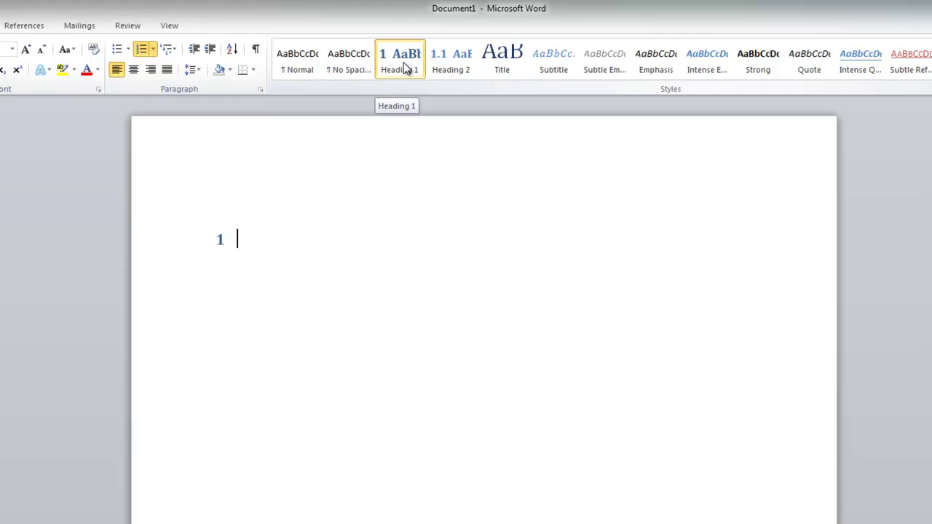
text(Her)
text(ader number one)
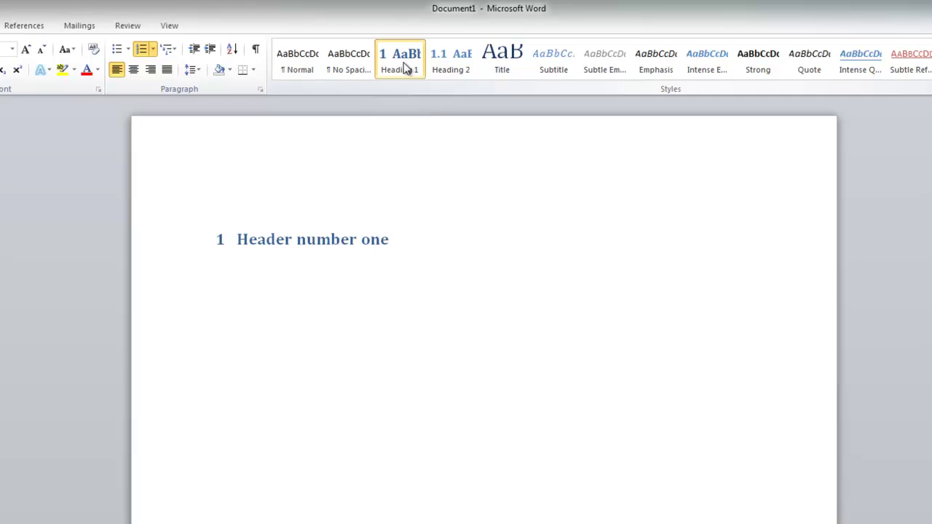
key(Return)
Type three body lines: 'dsffds', 'sadfsadff' and 'sdfsfd'.
text(dsffds)
key(Return)
text(sadfsadff)
key(Return)
text(sdfsfd)
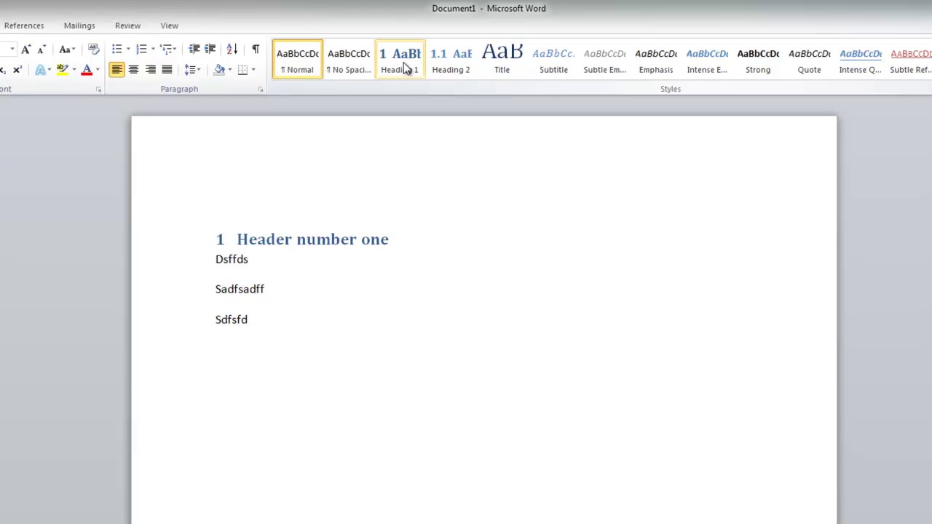